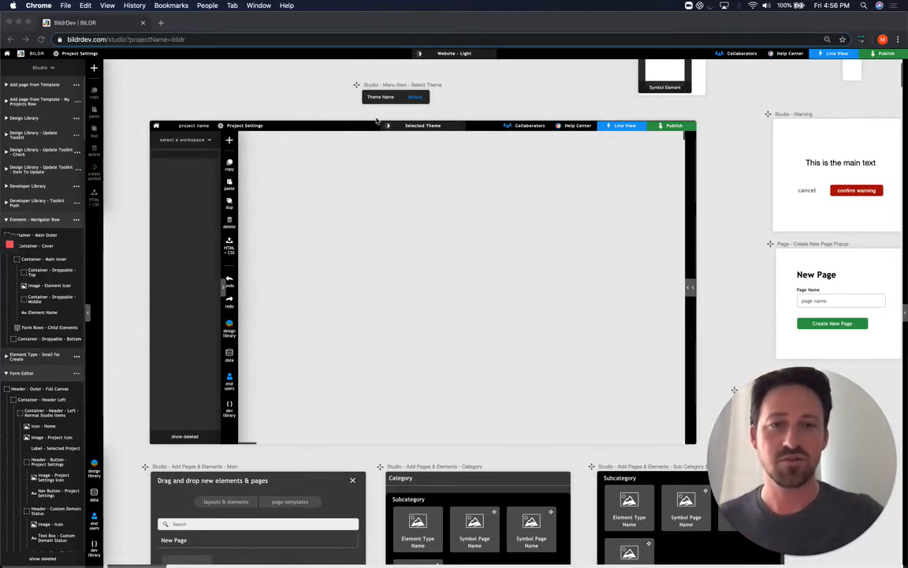
Pan around the People list canvas, then browse the new elements and pages panel and close it
scroll(138, 262, "left", 1)
scroll(138, 263, "up", 1)
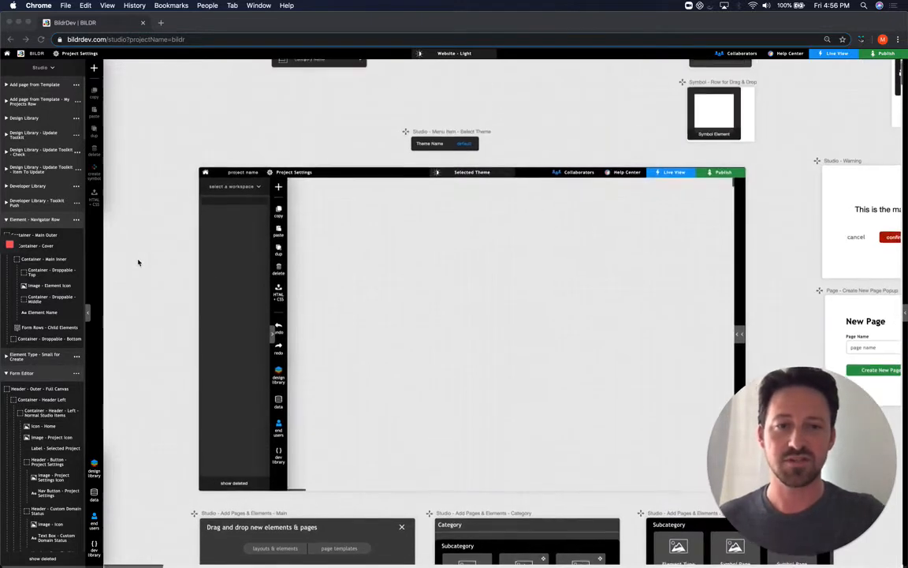
scroll(138, 262, "right", 1)
scroll(138, 263, "down", 1)
scroll(138, 263, "left", 1)
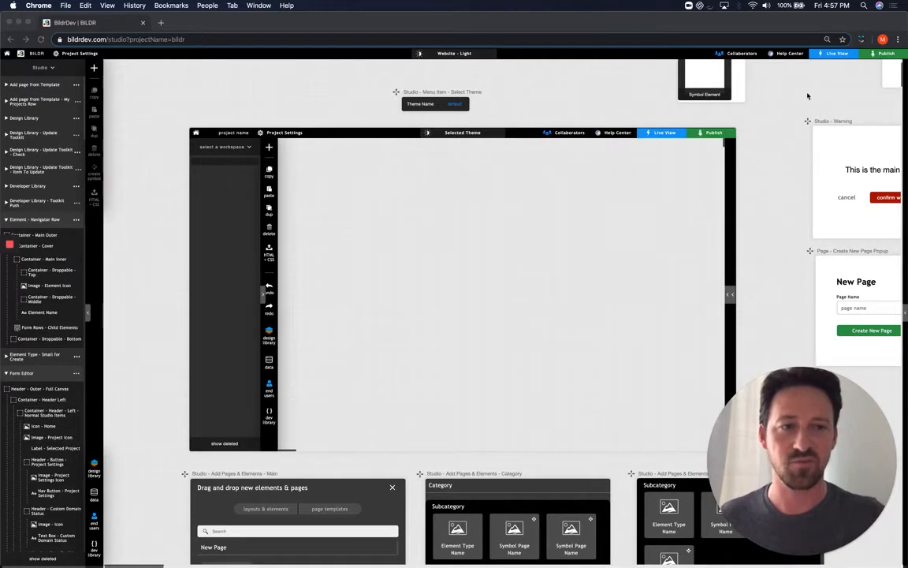
scroll(142, 442, "down", 6)
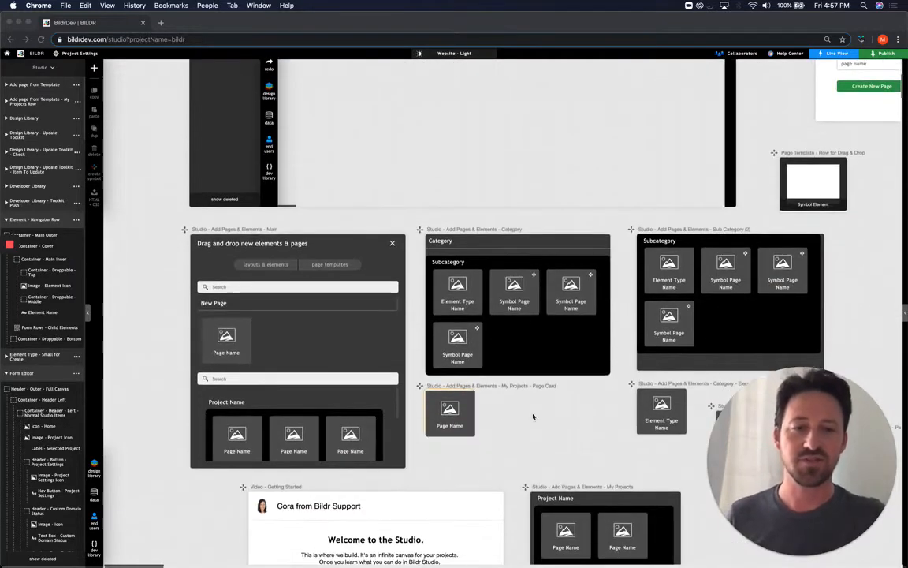
scroll(582, 361, "right", 2)
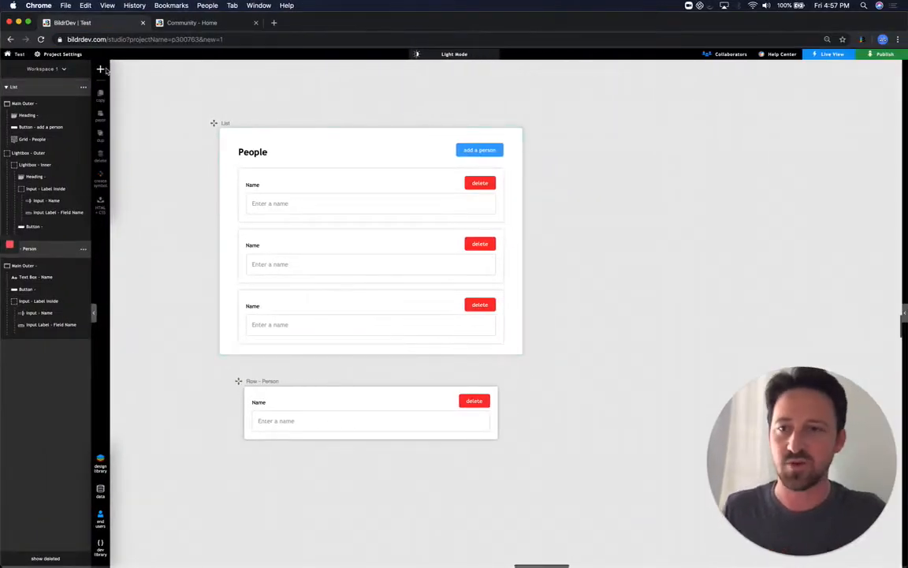
left_click(98, 69)
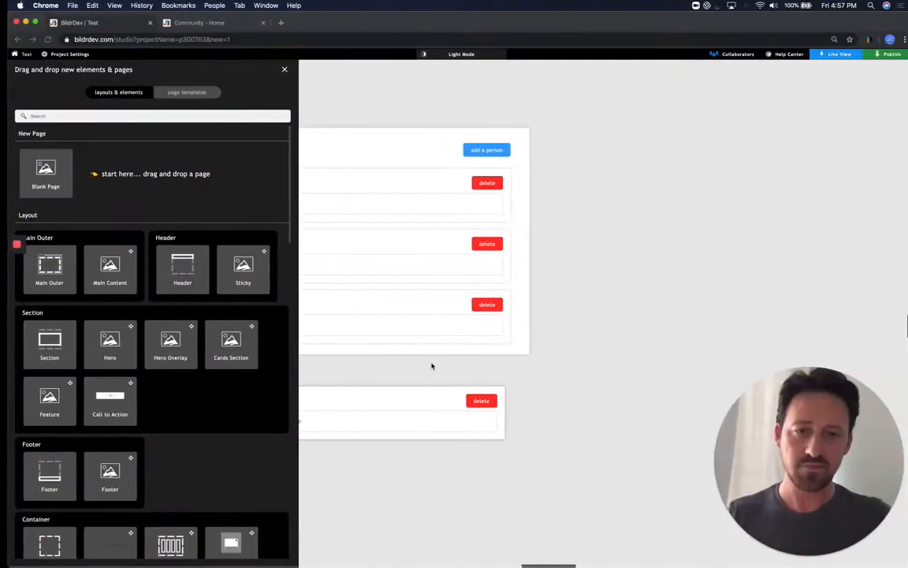
left_click(277, 70)
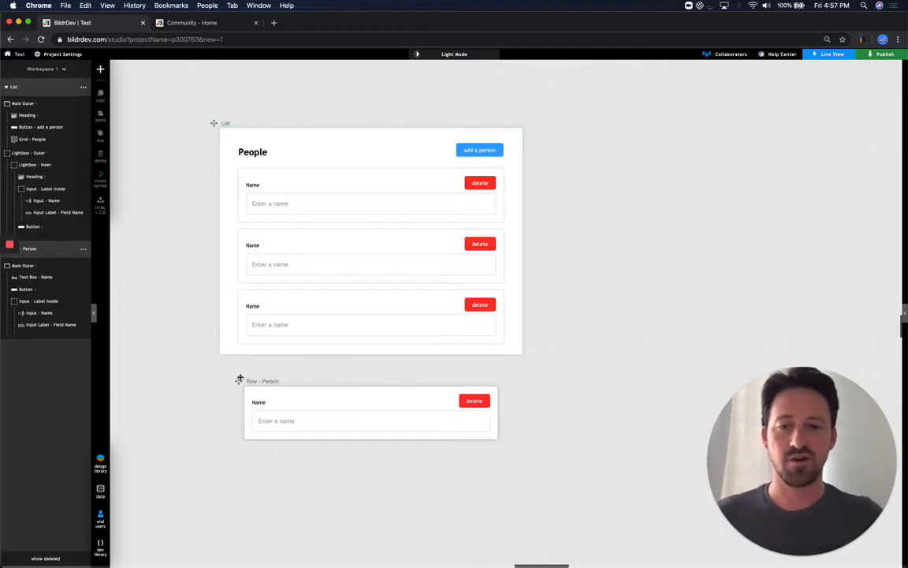
Nudge Row - Person lower and view the add-a-person button's Show - Lightbox actions: show, set focus
mouse_move(237, 381)
left_mouse_down()
mouse_move(238, 419)
mouse_move(235, 398)
left_mouse_up()
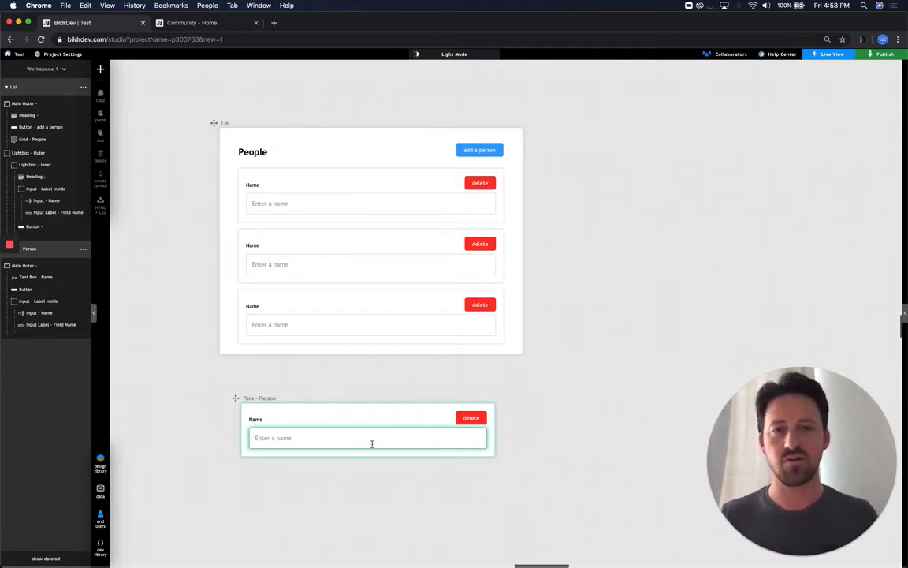
left_click(487, 154)
left_click(678, 131)
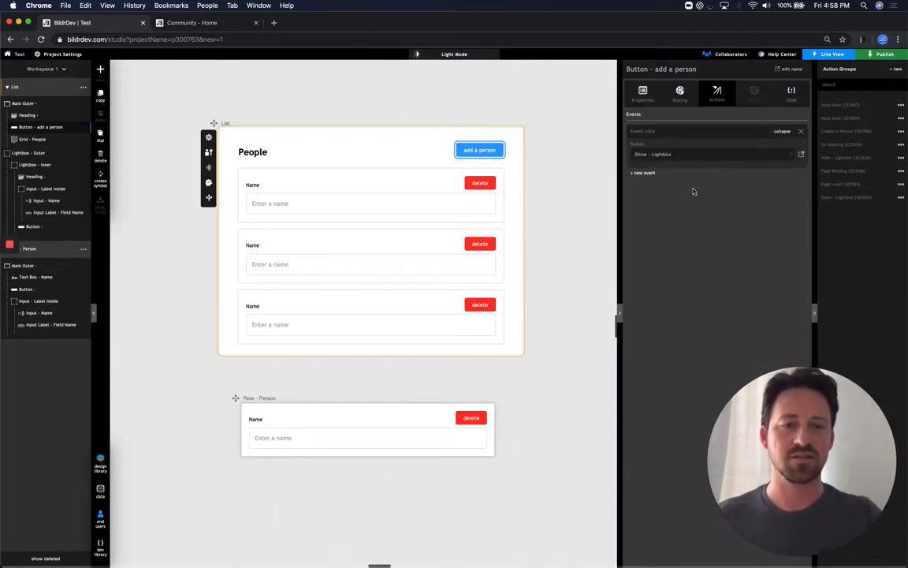
left_click(719, 152)
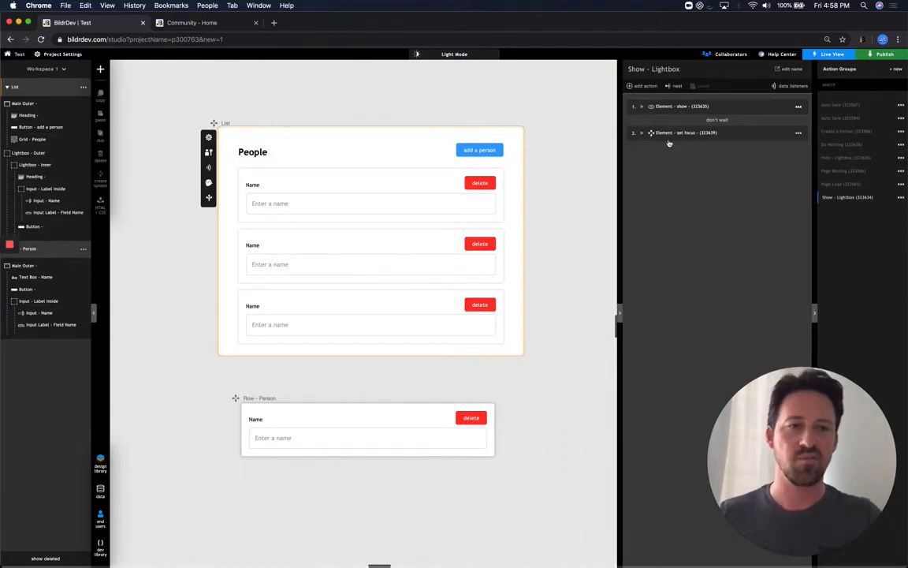
left_click(193, 23)
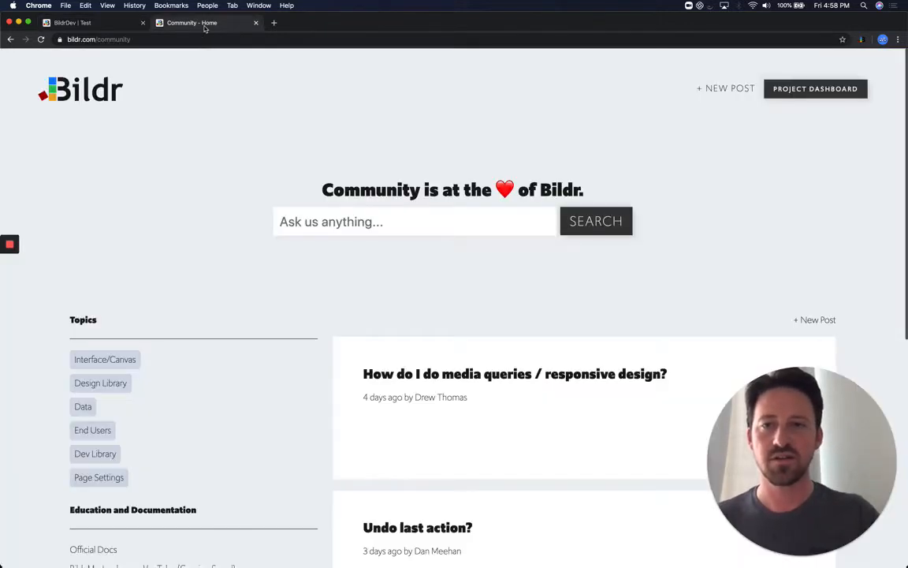
left_click(108, 22)
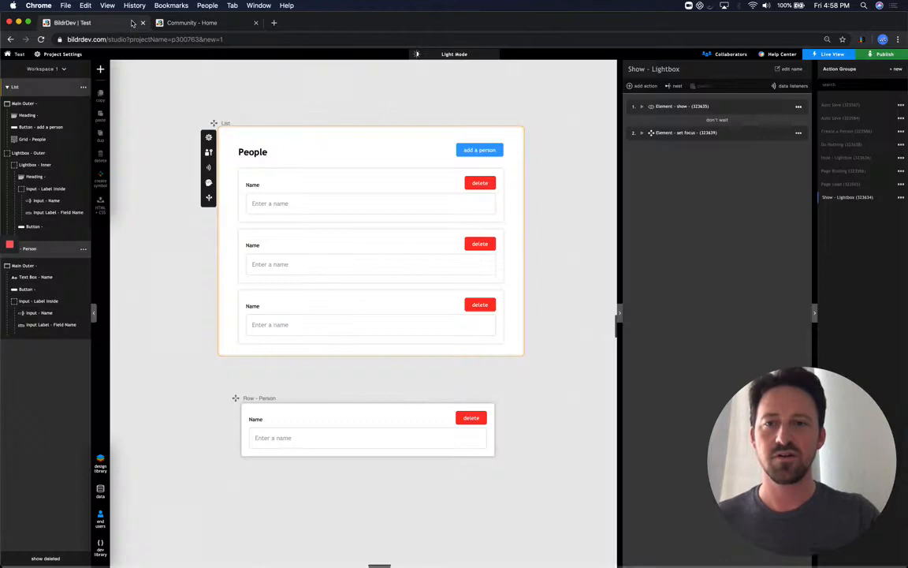
Launch the live app and add a first person by name in the Add a person dialog
left_click(844, 55)
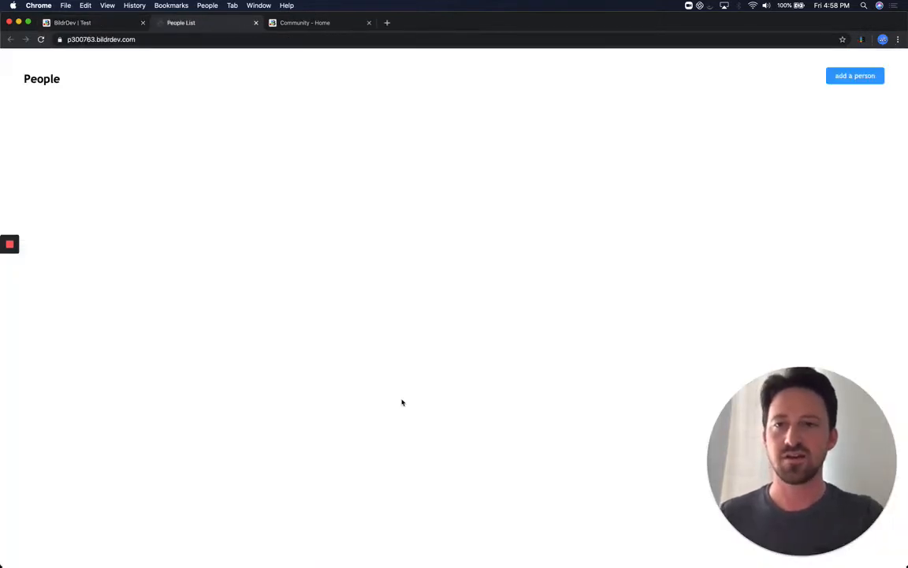
left_click(859, 80)
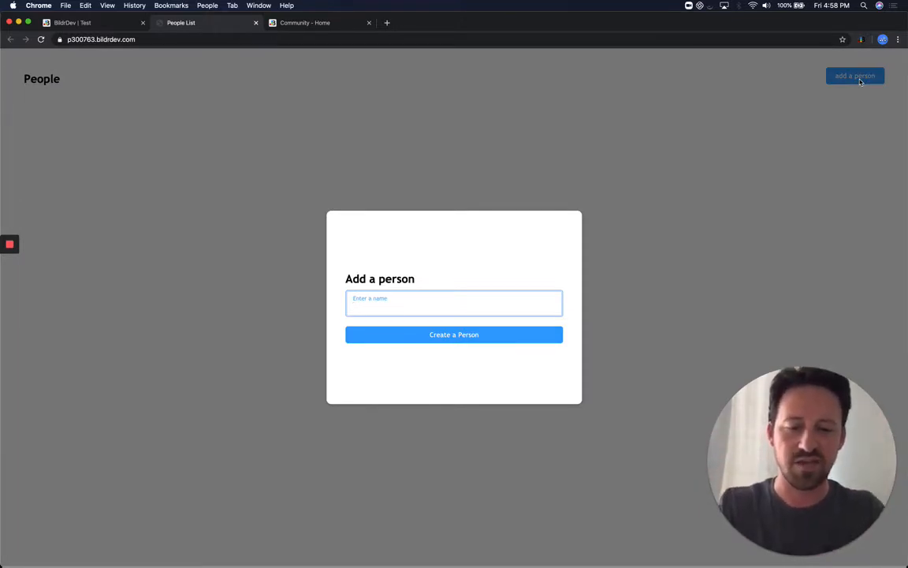
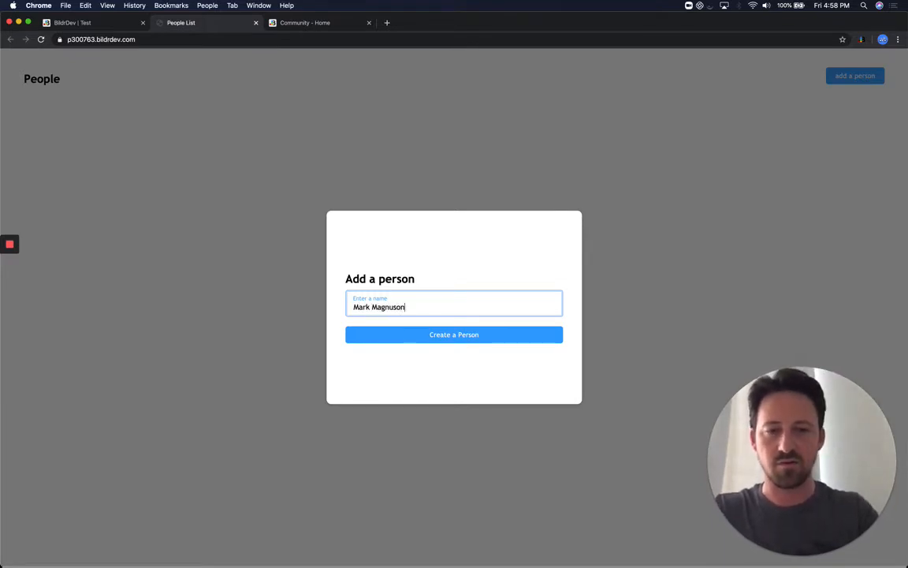
key("Return")
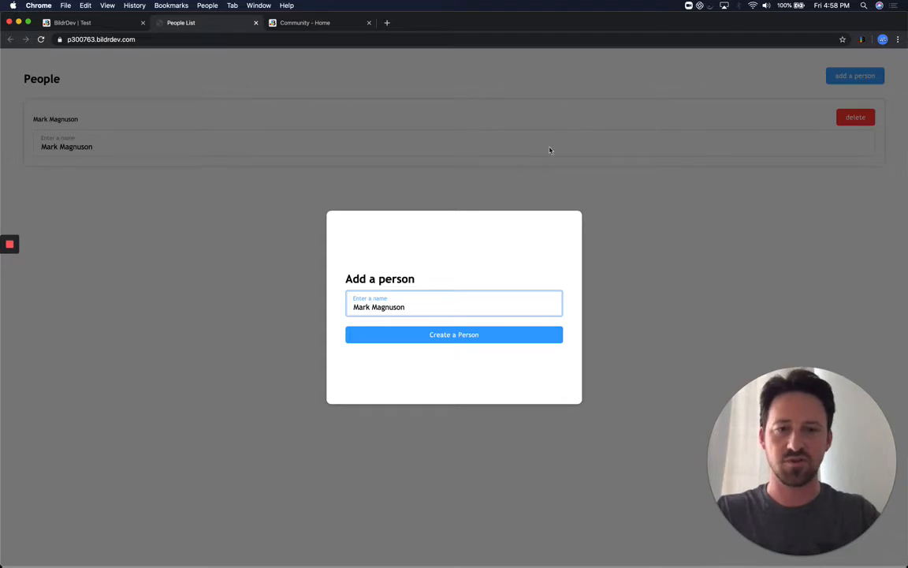
Replace the entered name with a second name and add that person too
key("super+a")
type("Bob")
key("Return")
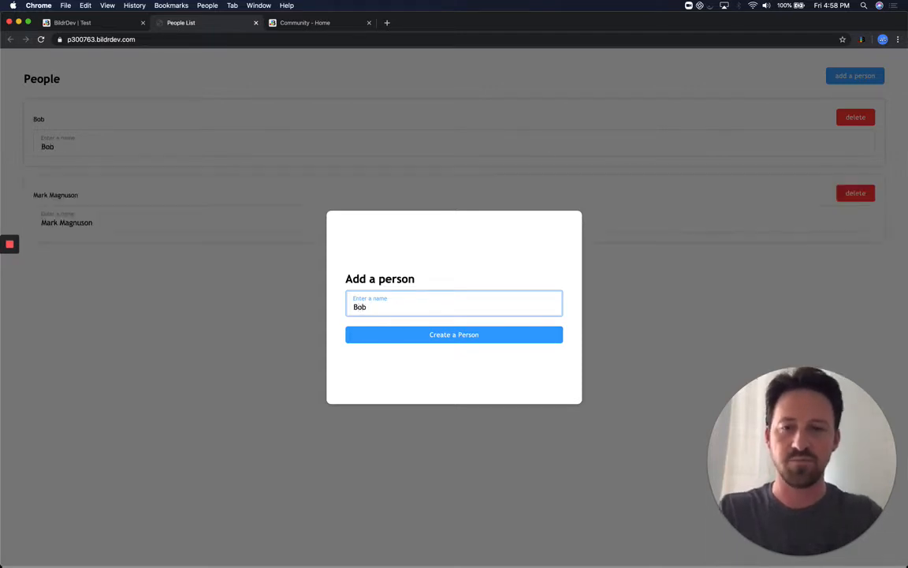
Check that Grid - People uses the People collection and Input - Name saves to its Name field
left_click(78, 23)
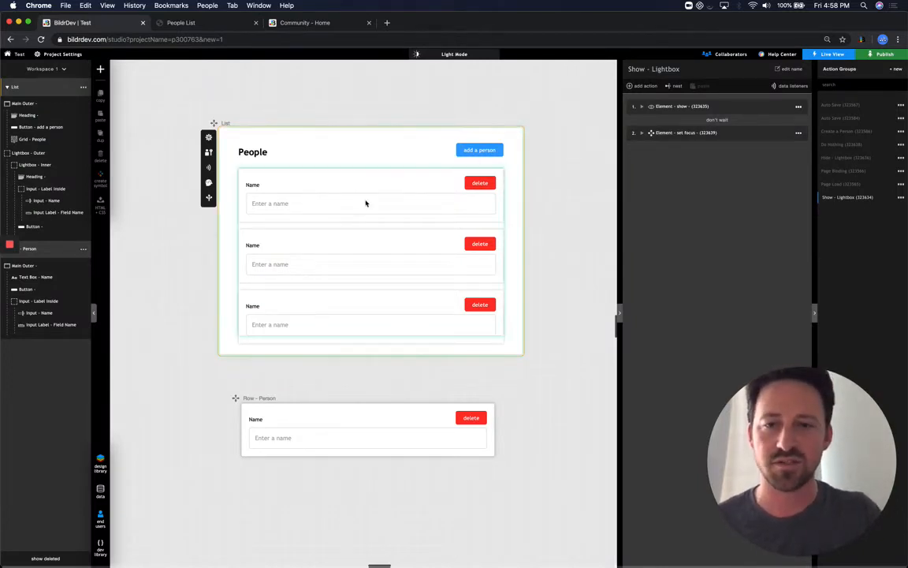
left_click(380, 306)
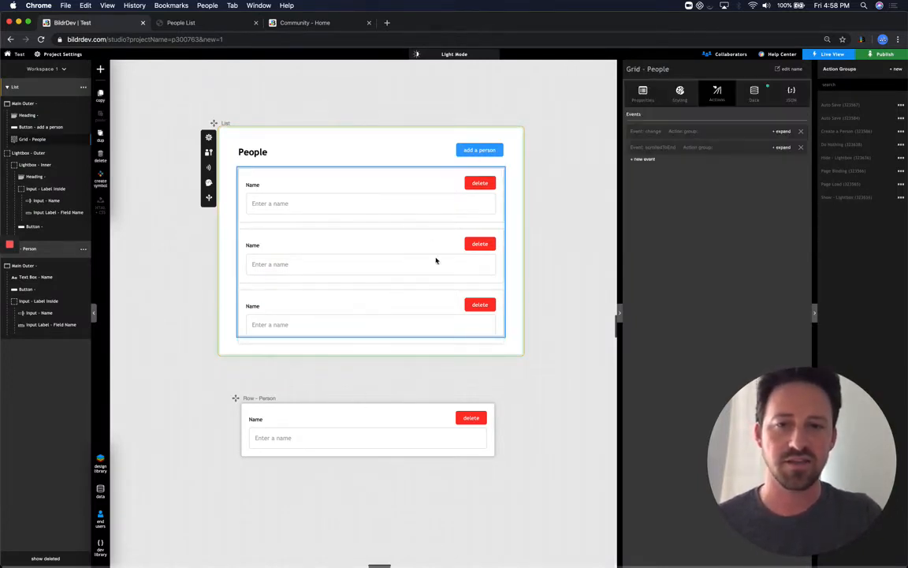
left_click(753, 93)
left_click(756, 120)
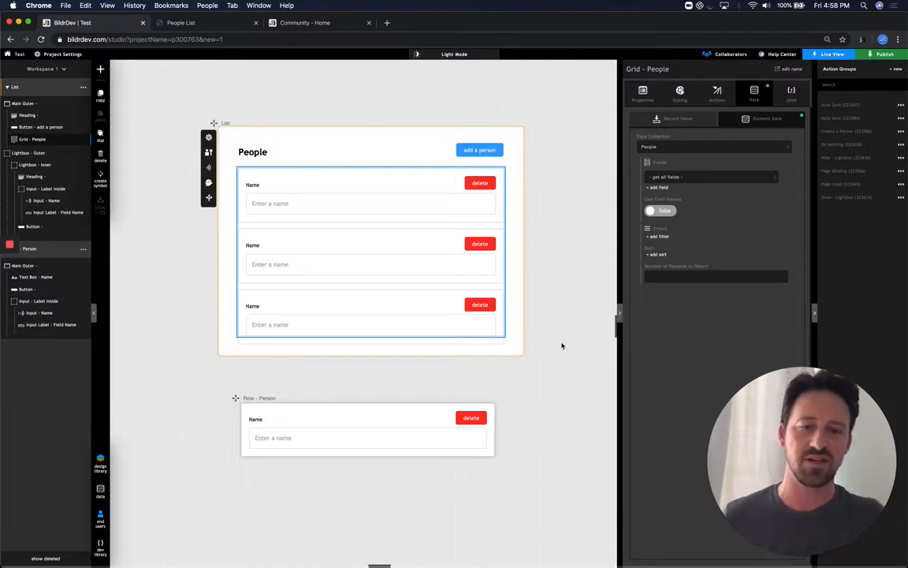
left_click(342, 436)
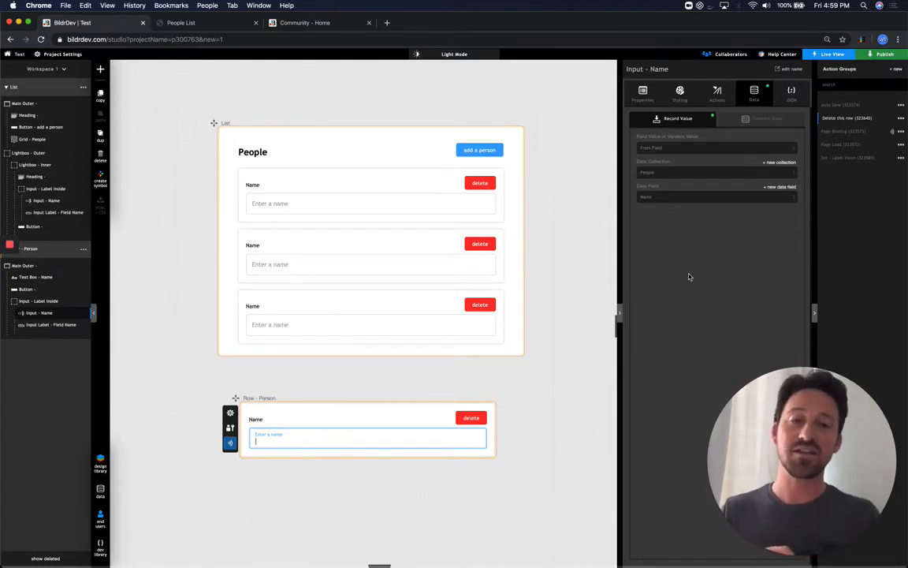
Inspect the delete button's click event running Delete this row, starting then cancelling a 'mouse' event
left_click(472, 418)
left_click(713, 94)
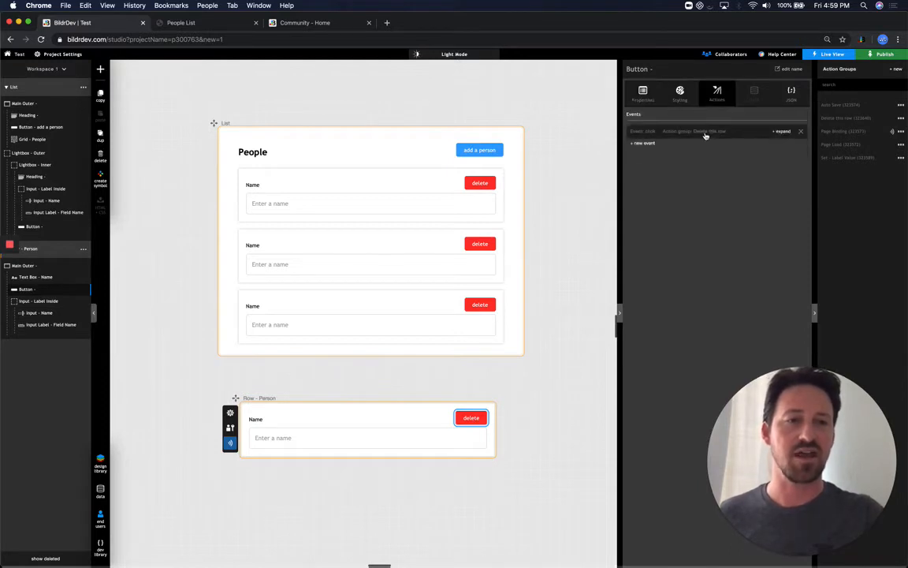
left_click(703, 132)
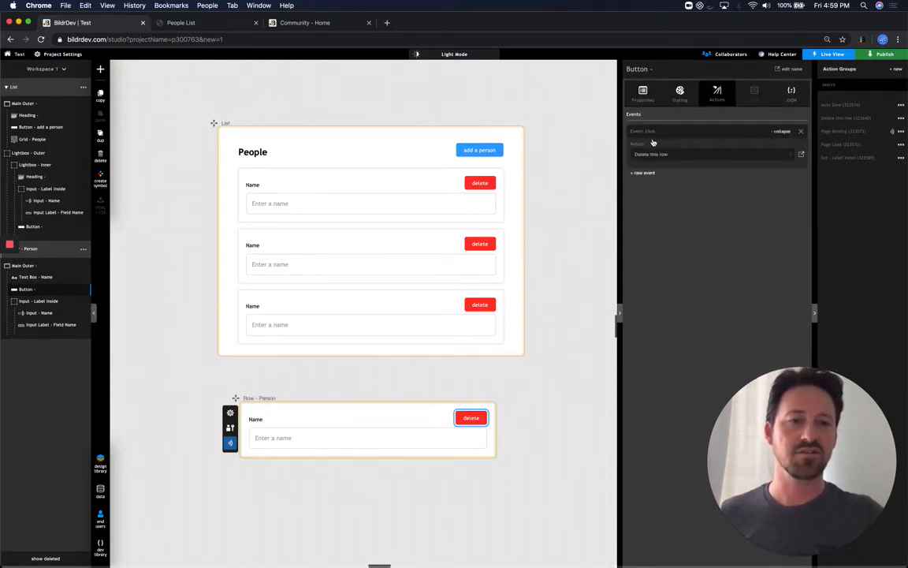
left_click(643, 173)
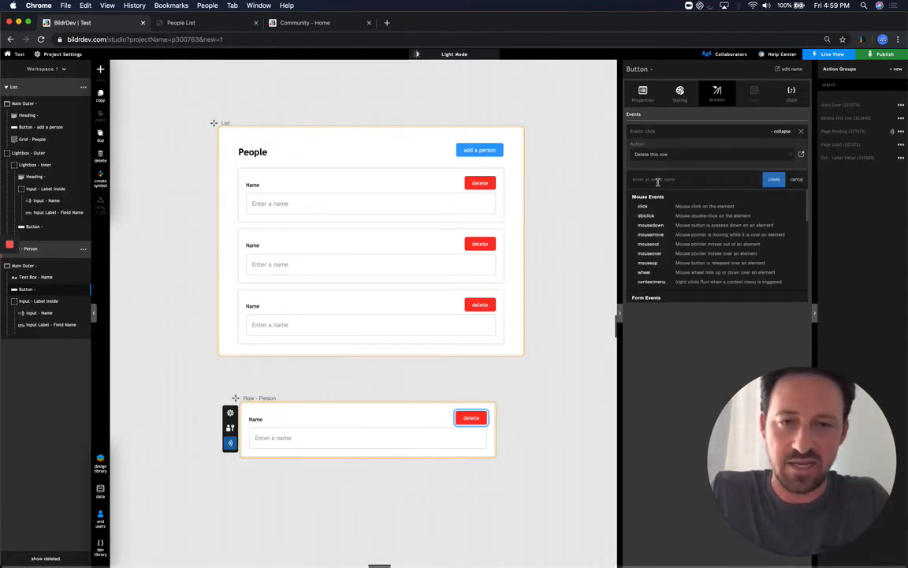
type("mous")
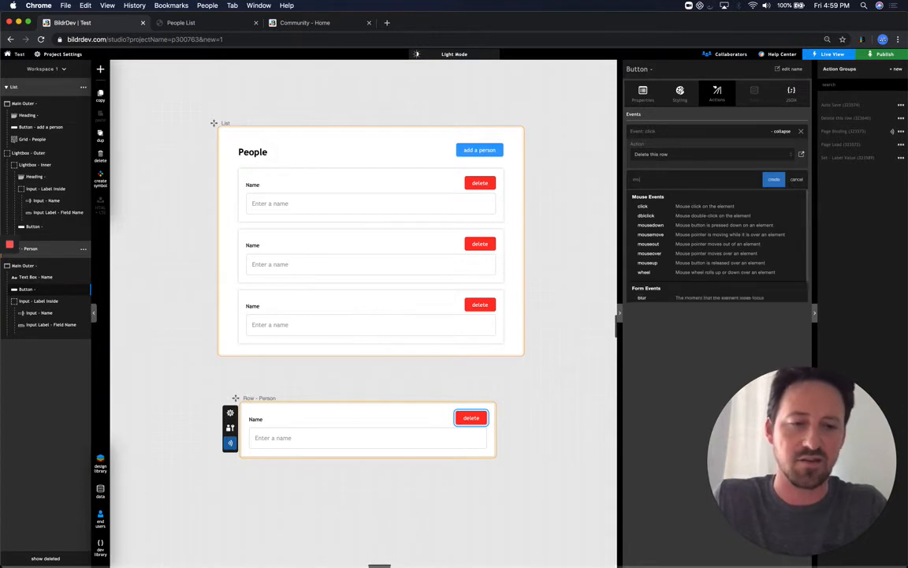
type("e")
key("BackSpace")
key("BackSpace")
key("BackSpace")
key("BackSpace")
key("BackSpace")
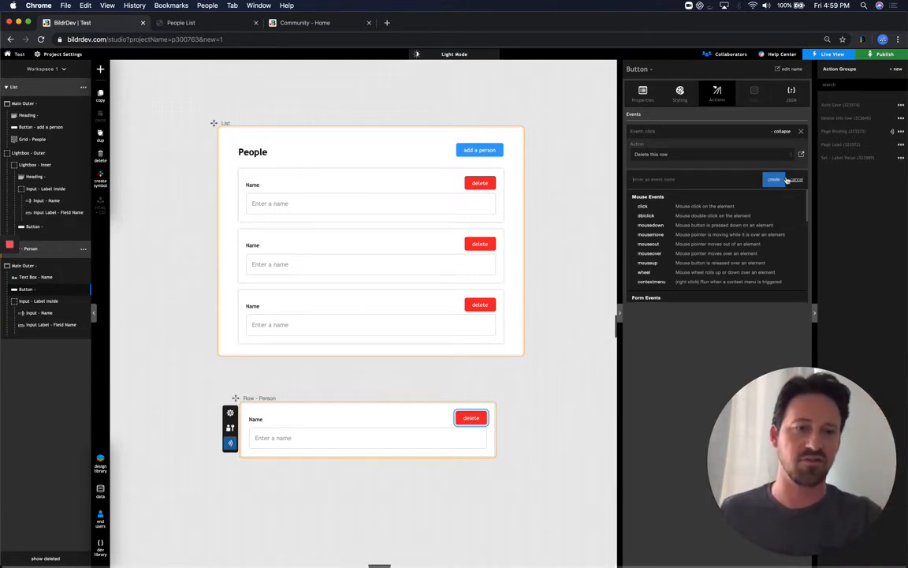
left_click(787, 179)
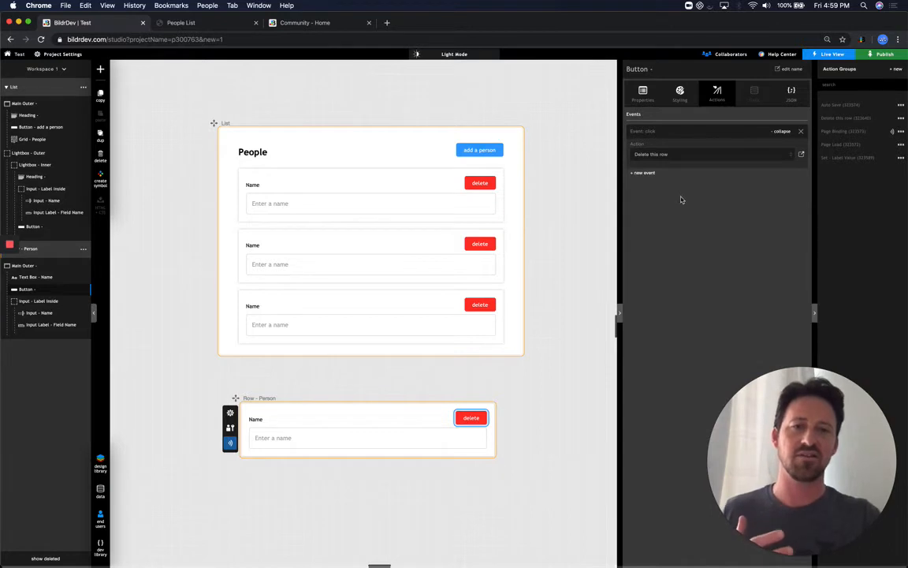
In the live app, close the dialog, delete the second person, and return to the studio
left_click(201, 26)
left_click(749, 247)
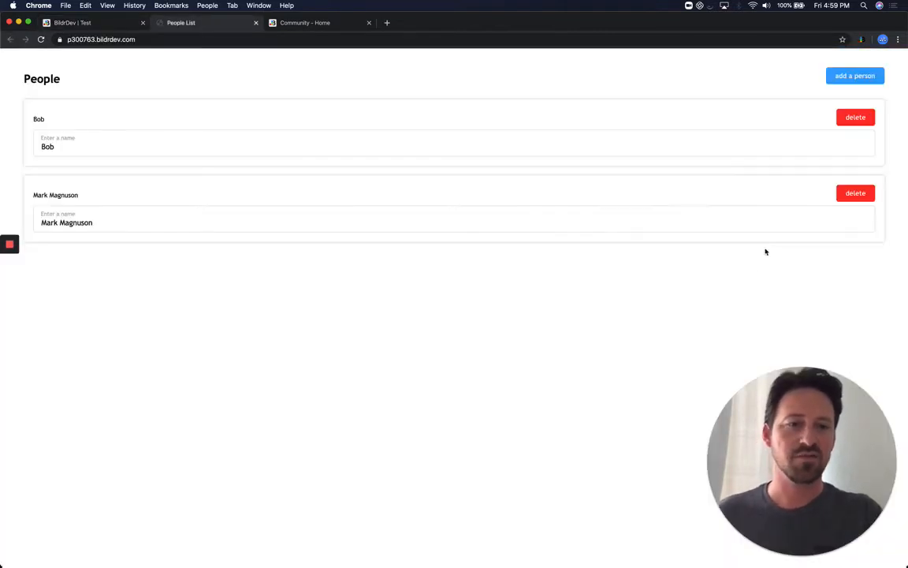
left_click(863, 194)
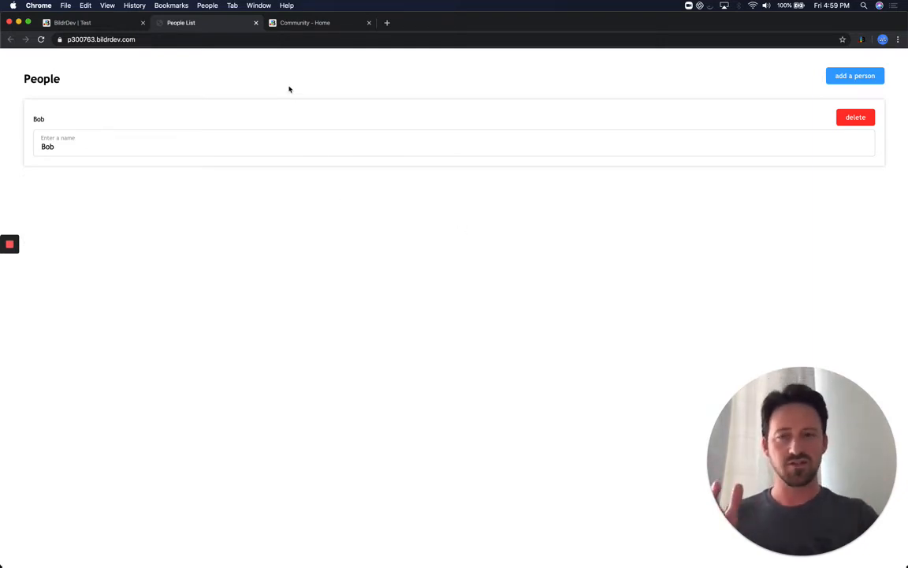
left_click(106, 23)
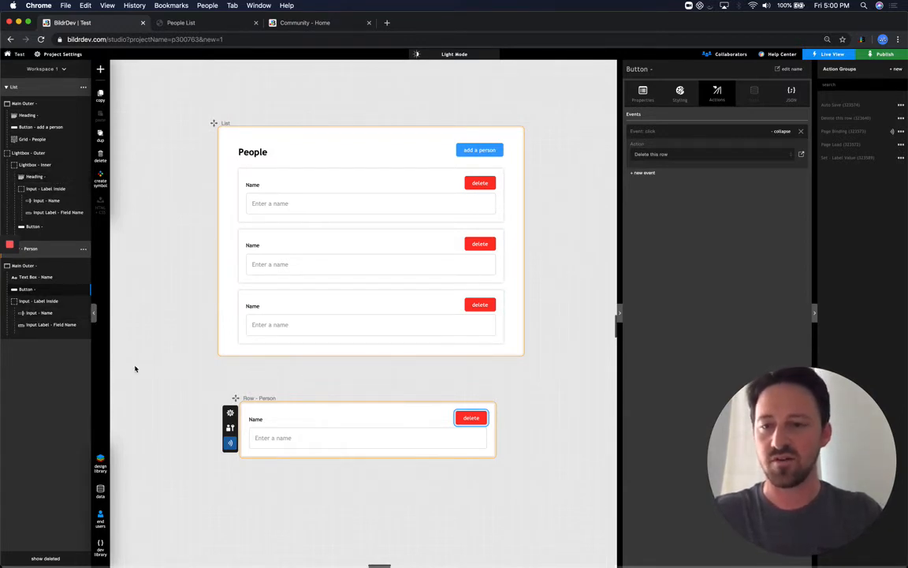
left_click(36, 115)
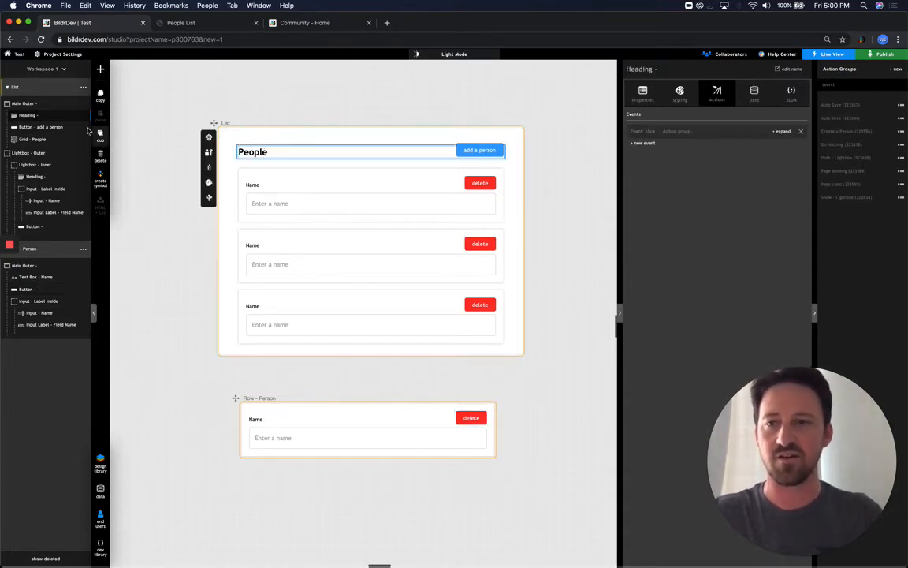
left_click_drag(52, 113, 72, 146)
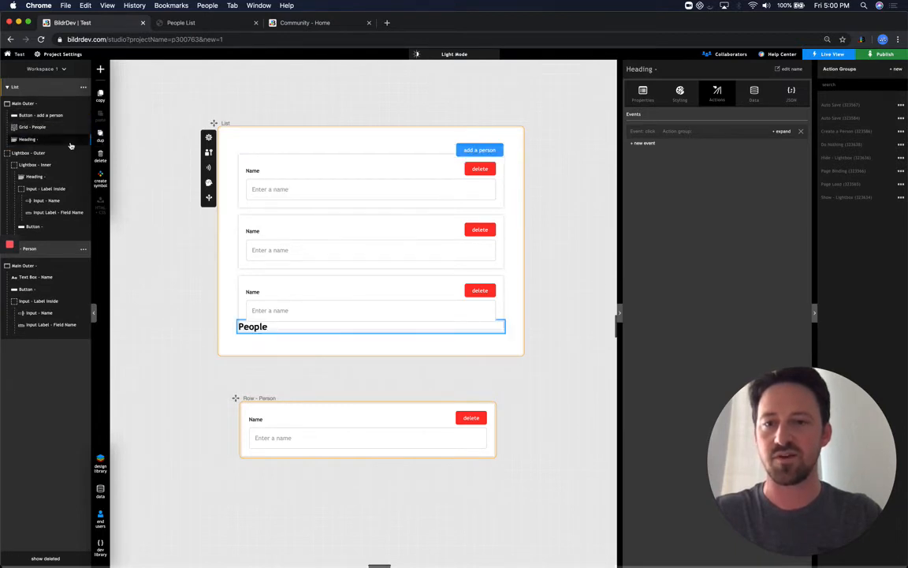
left_click_drag(59, 142, 72, 115)
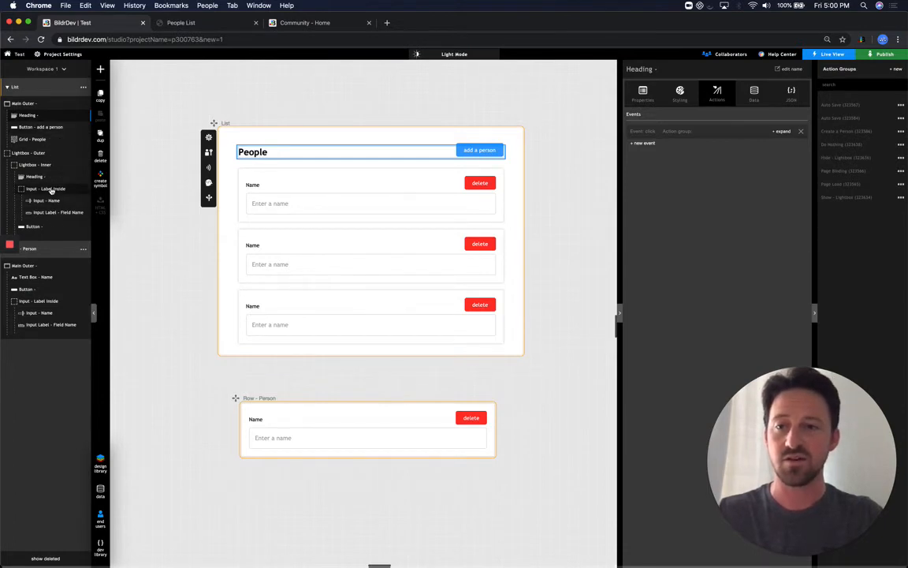
left_click_drag(48, 300, 87, 292)
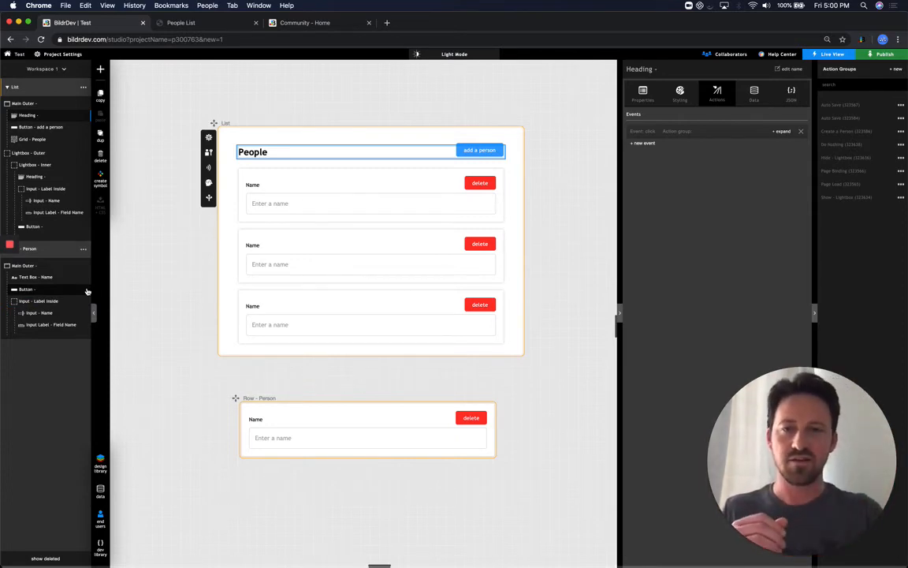
key("ctrl+Left")
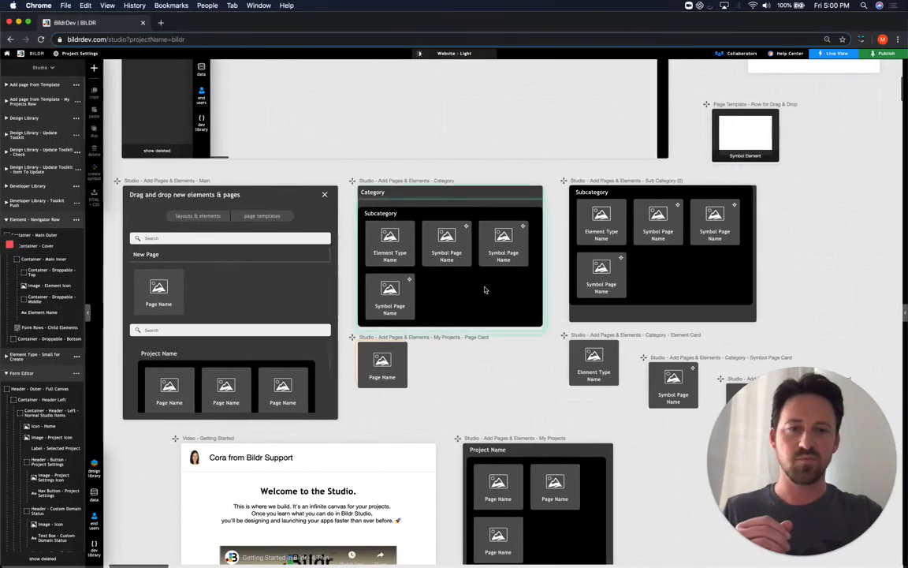
Open the Drag Start action group from the navigator row's Container - Main Outer dragstart event
scroll(485, 288, "up", 5)
scroll(673, 172, "right", 6)
scroll(673, 171, "right", 1)
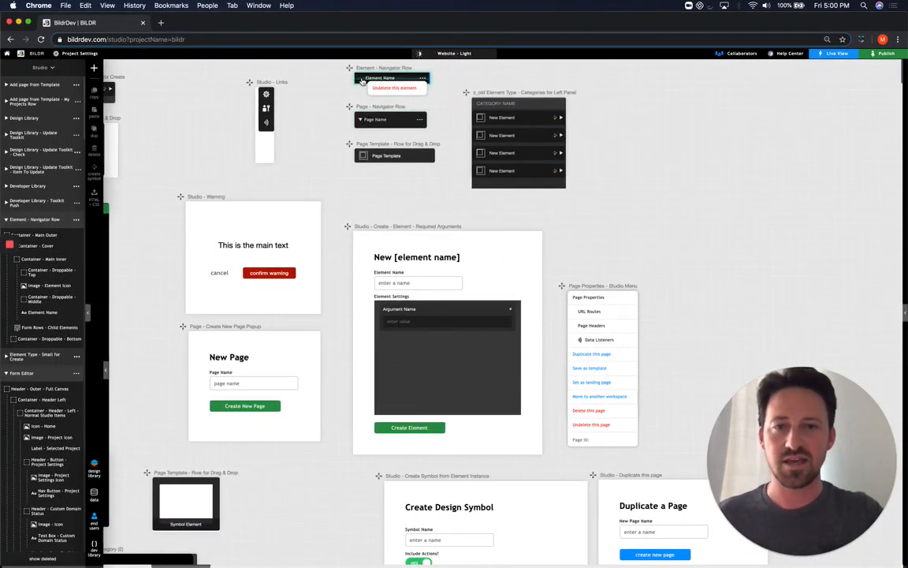
left_click(358, 78)
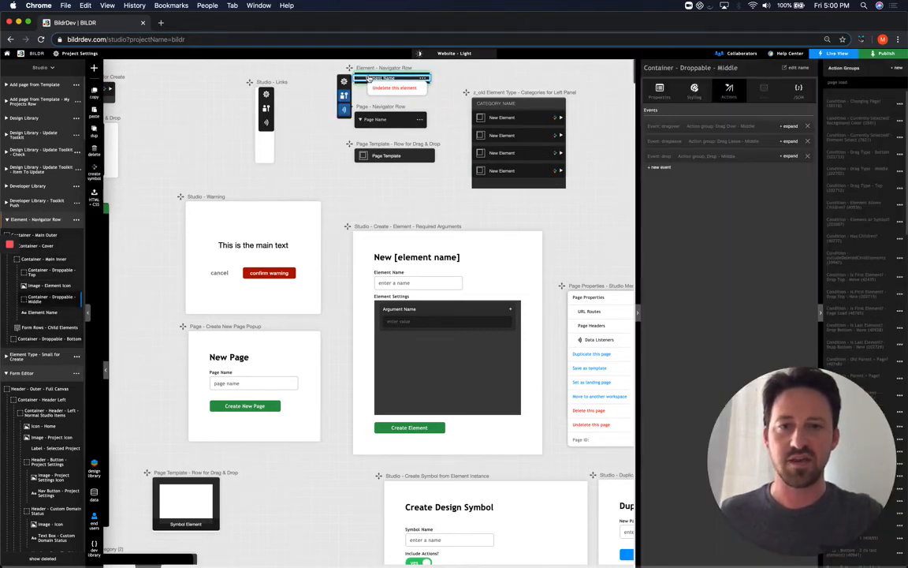
left_click(53, 239)
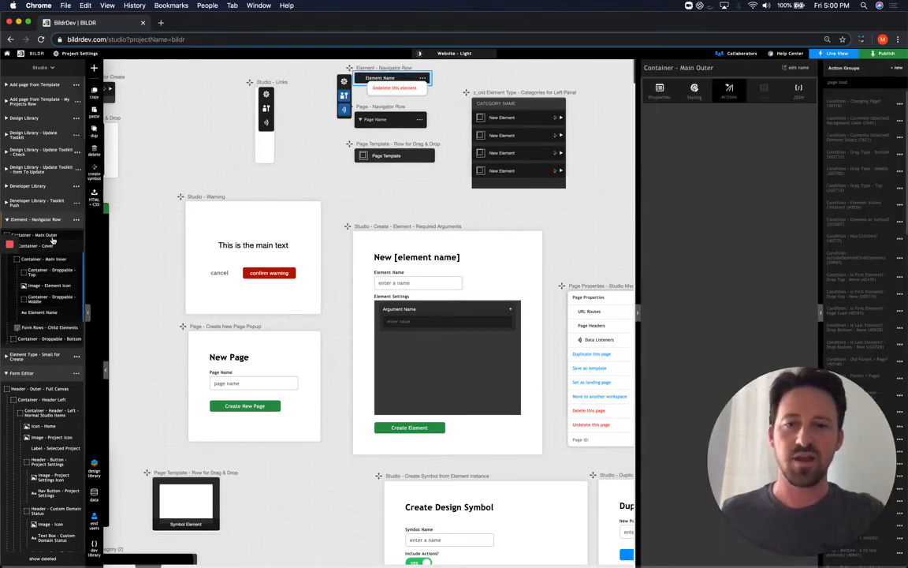
left_click(732, 95)
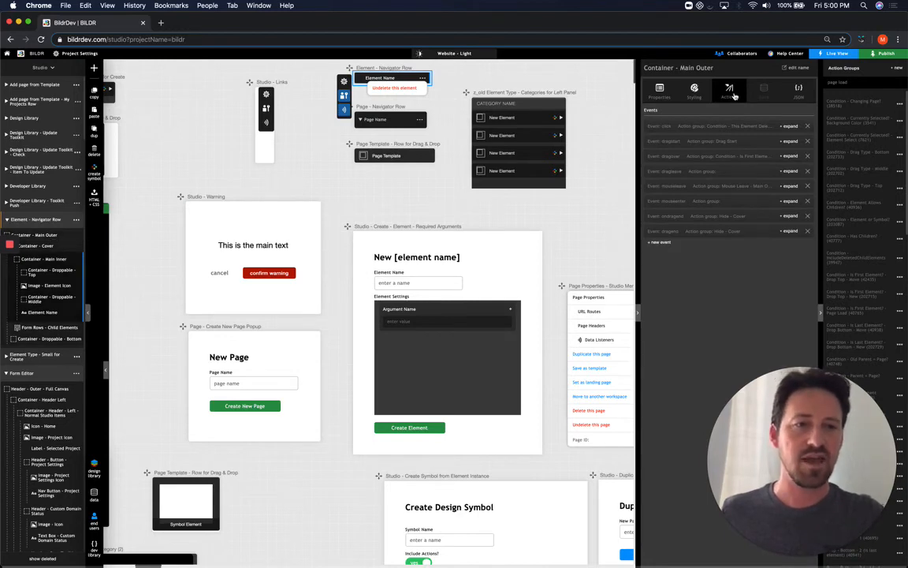
left_click(704, 142)
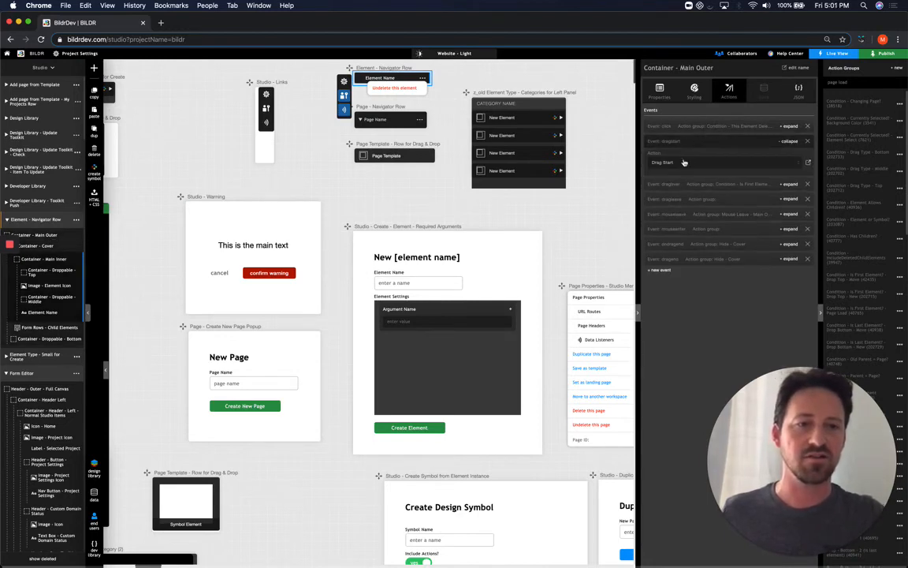
left_click(809, 164)
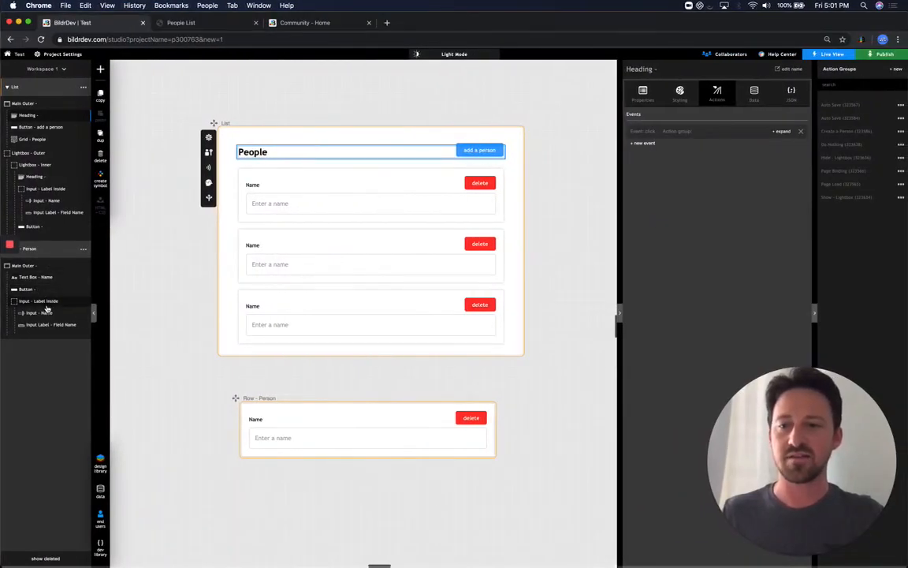
Move the name input within the Person row, then return to Test and select the delete button
left_click_drag(40, 300, 75, 300)
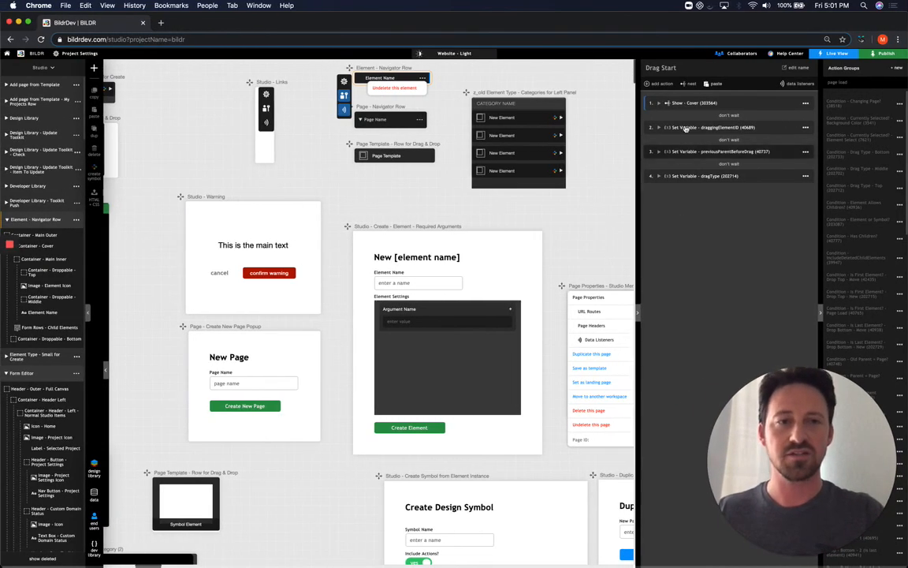
key("ctrl+Right")
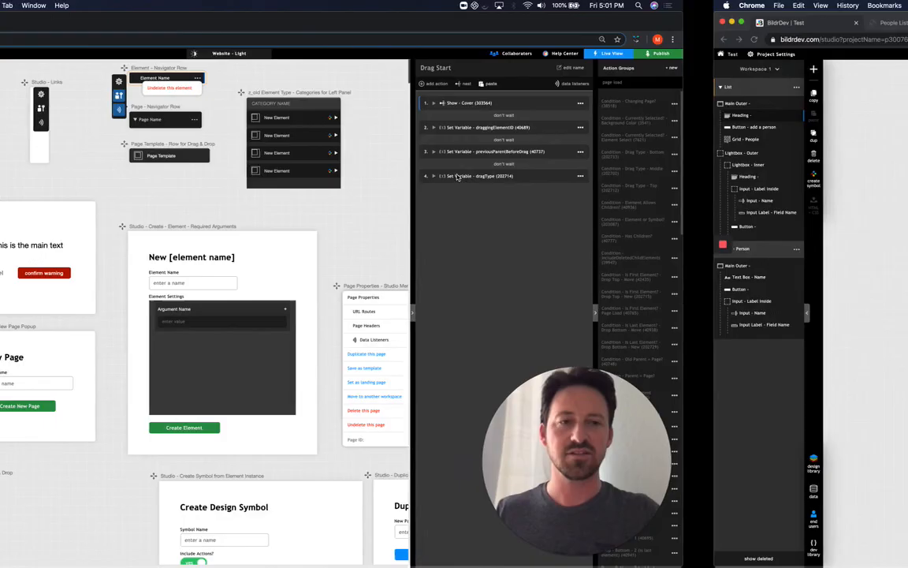
left_click(472, 419)
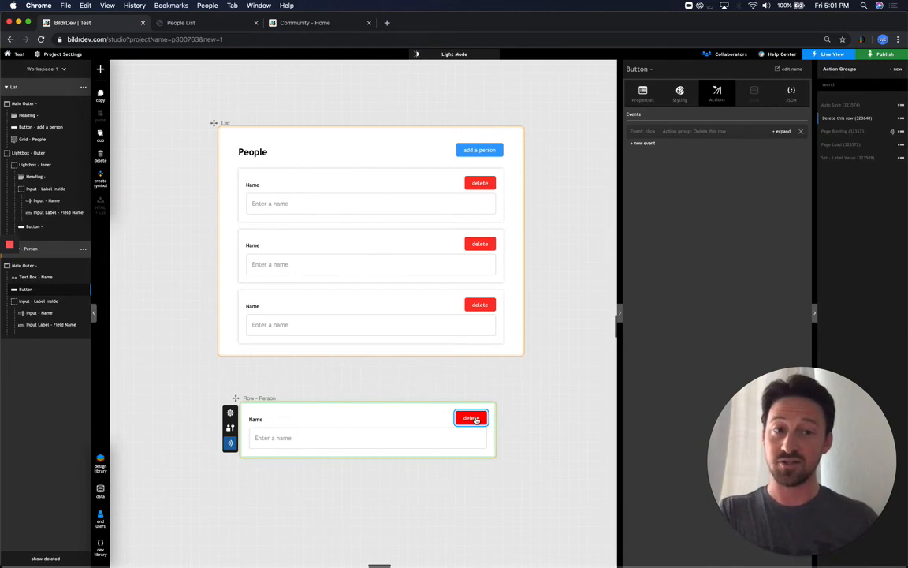
Add a Condition - compare values action to the Set - Label Value group via the 'condi' search
left_click(847, 158)
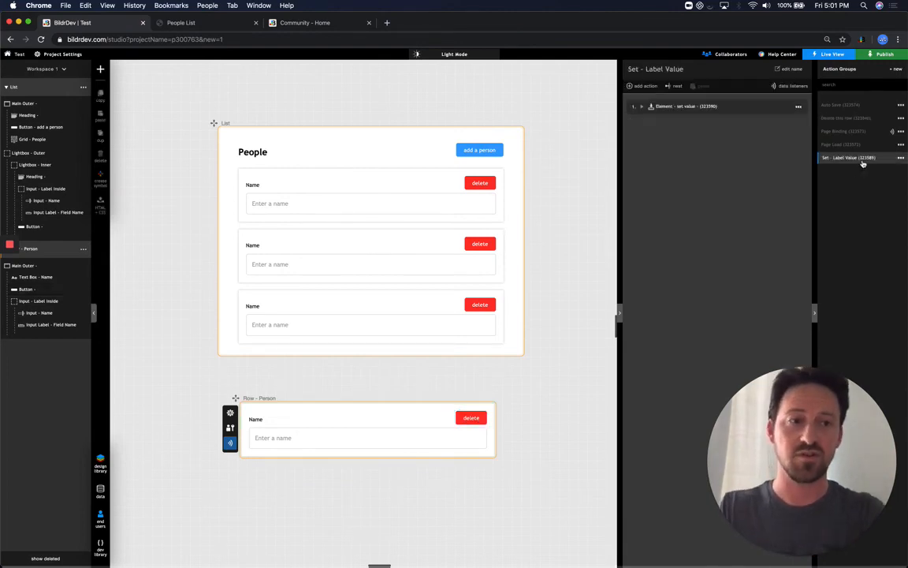
left_click(643, 86)
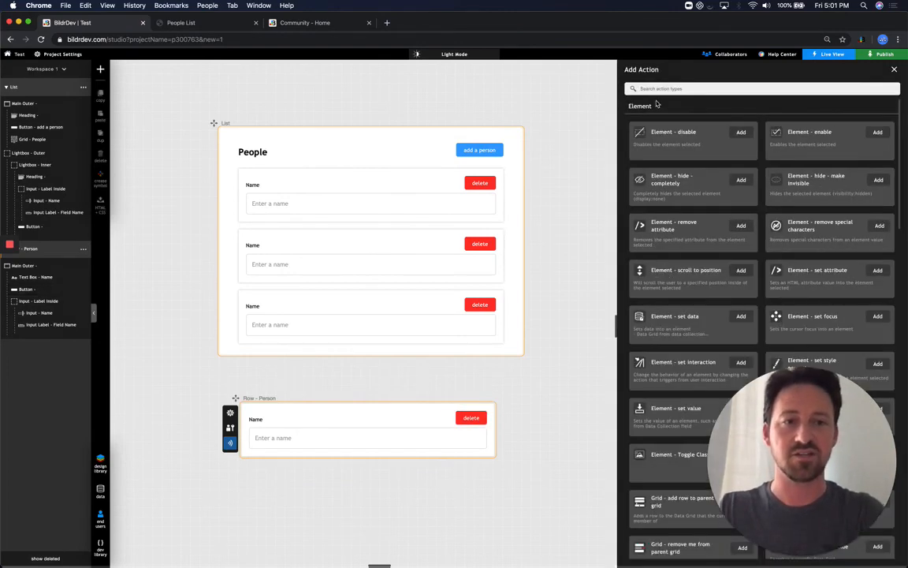
type("condit")
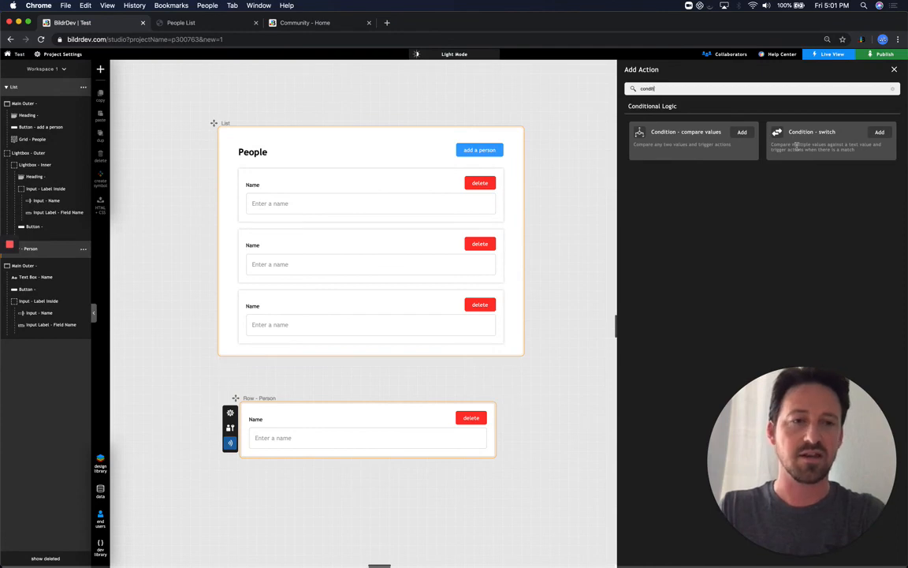
left_click(742, 132)
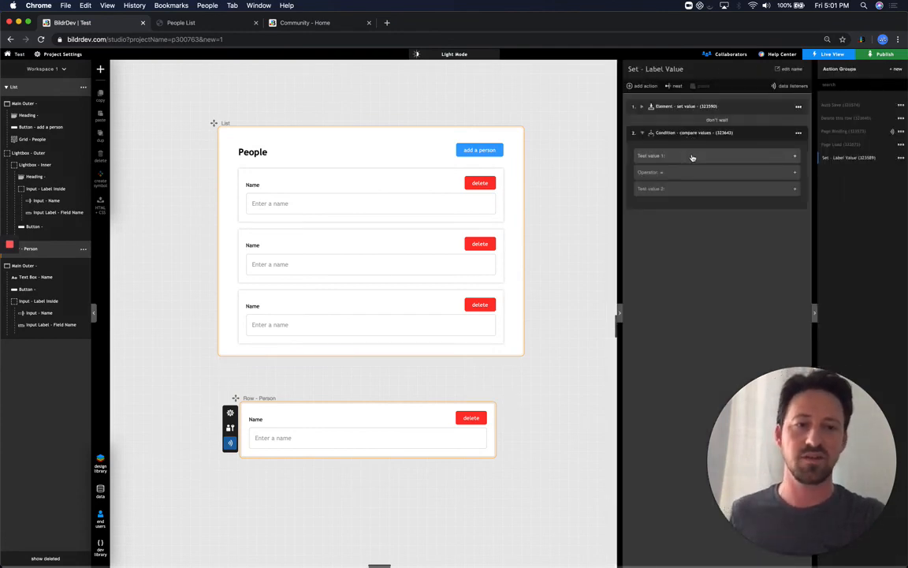
Change the condition's second test value to System type and review the available System values
left_click(692, 156)
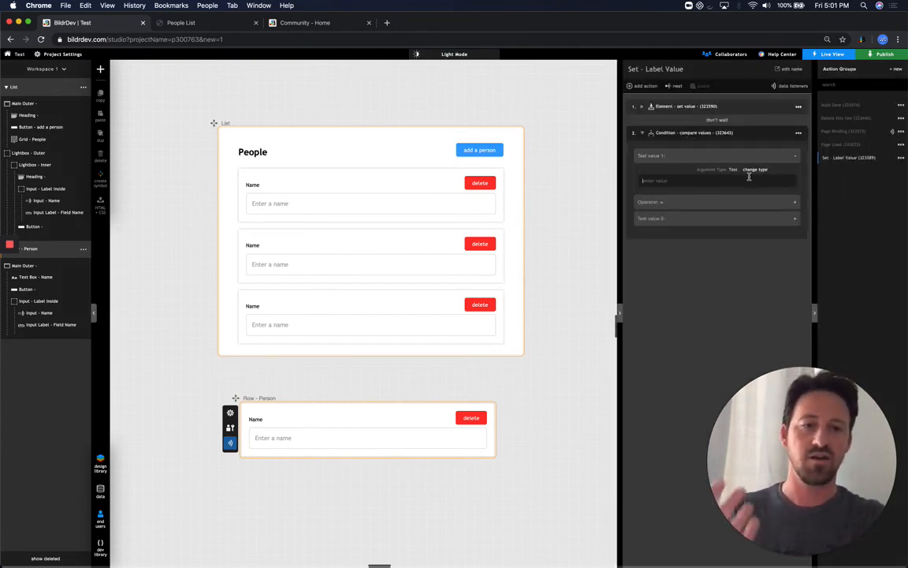
left_click(727, 219)
left_click(757, 234)
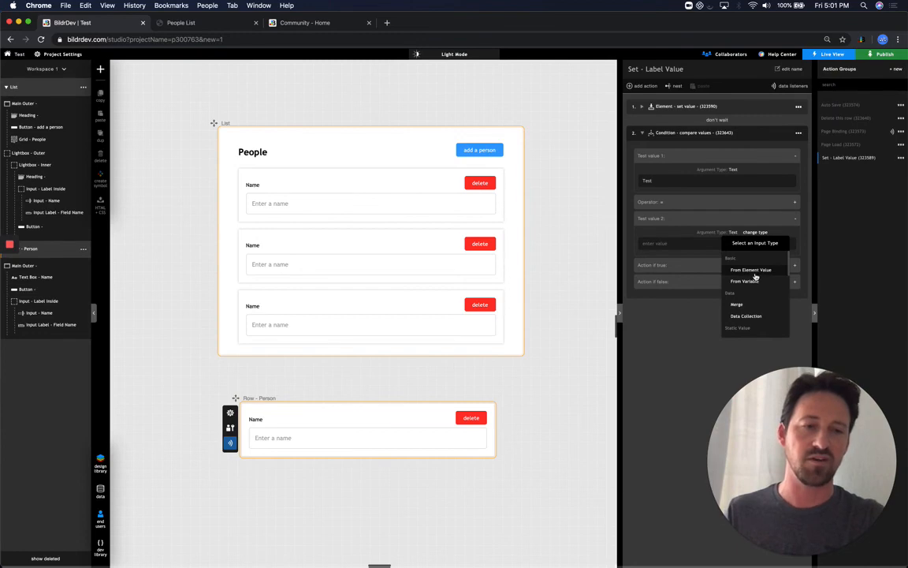
scroll(749, 291, "down", 5)
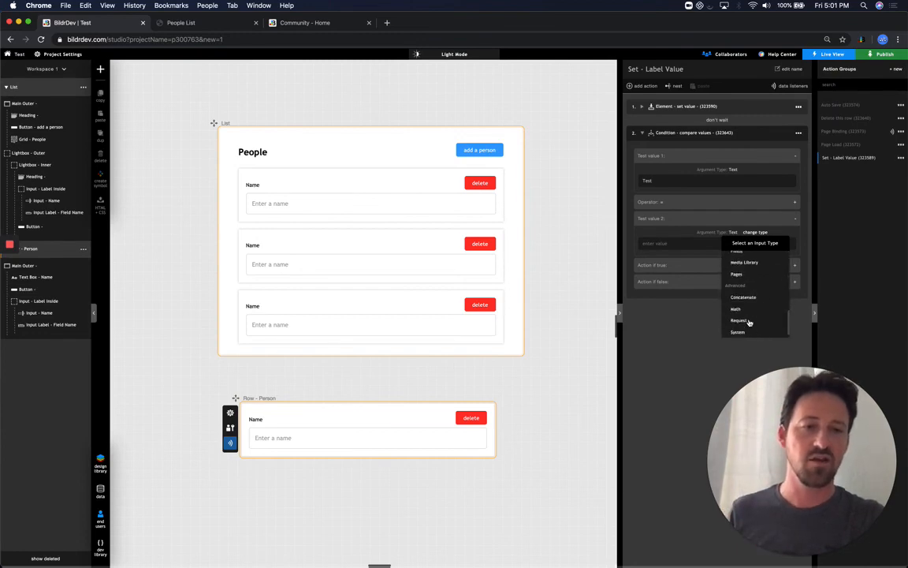
scroll(750, 322, "down", 1)
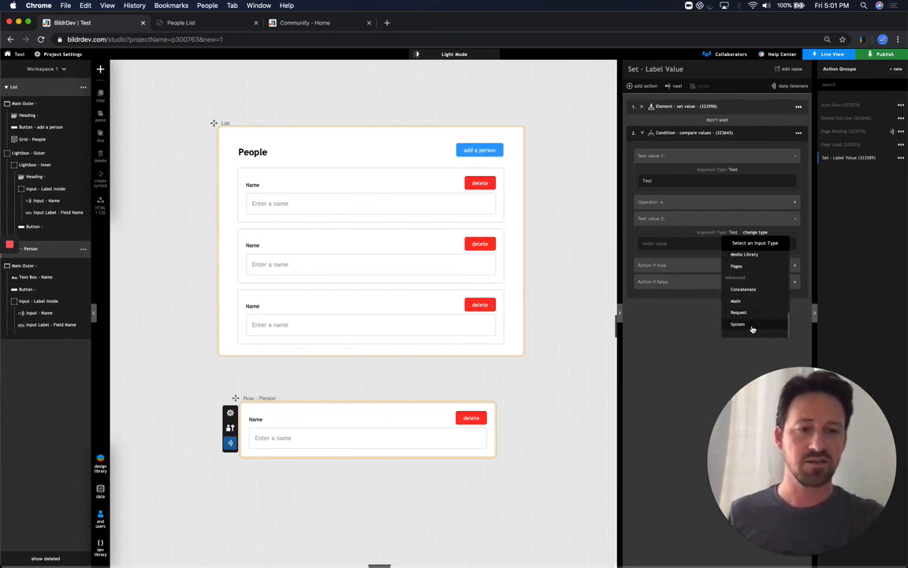
left_click(740, 324)
left_click(702, 244)
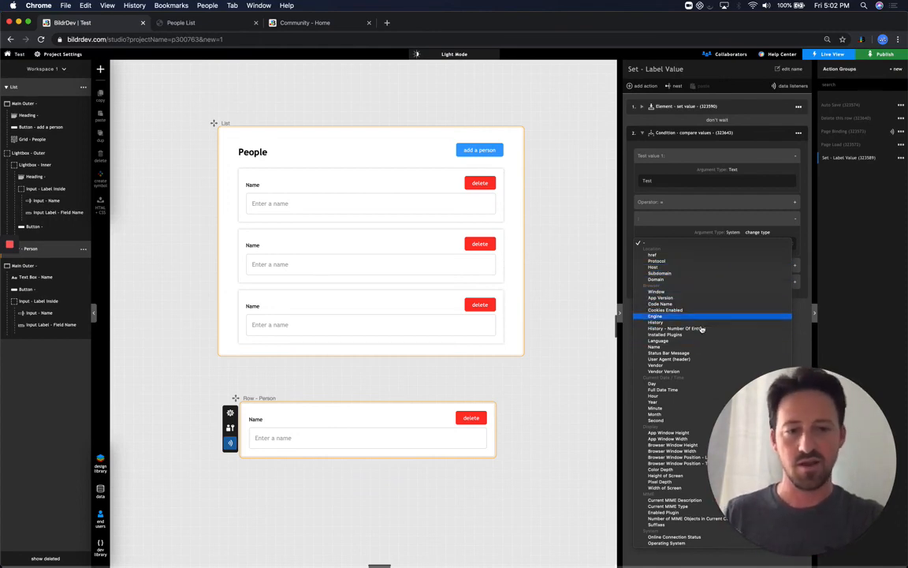
left_click(626, 400)
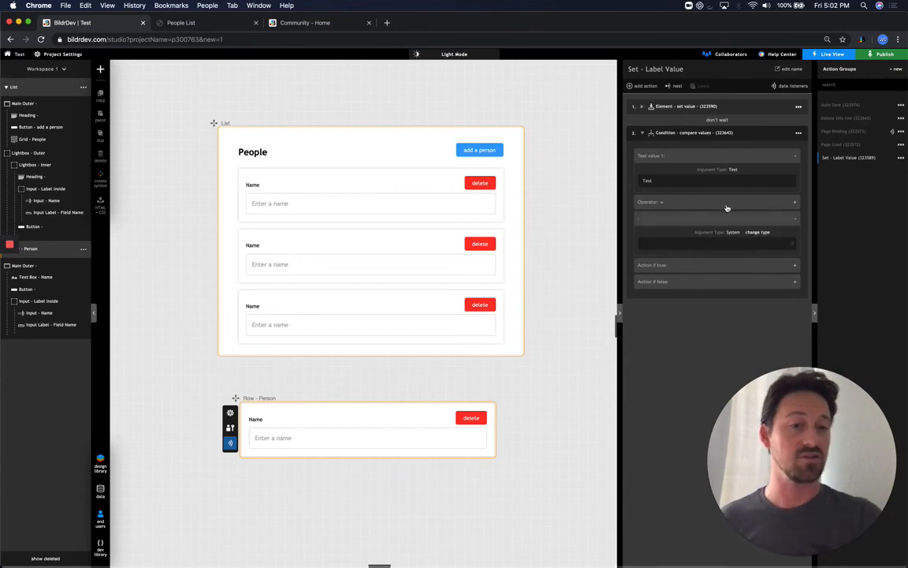
left_click(801, 132)
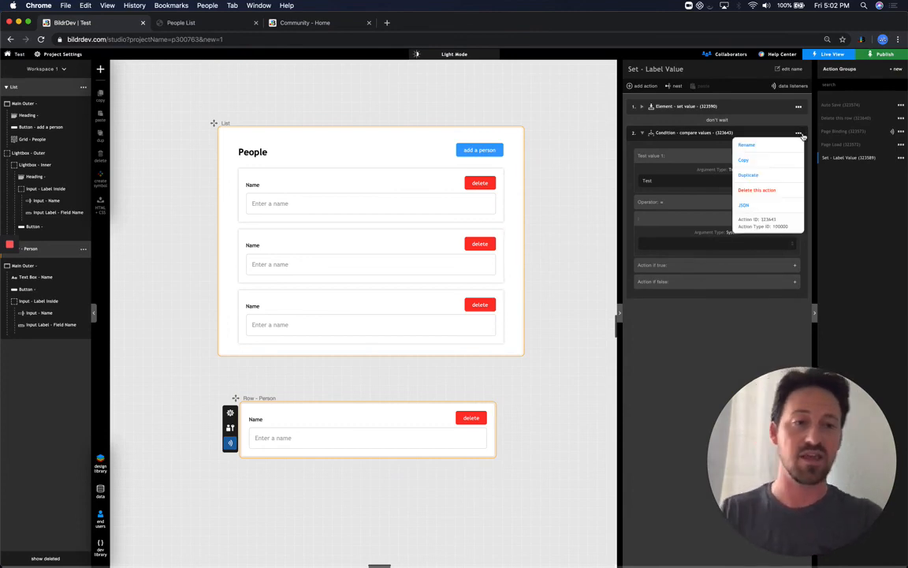
Delete the compare-values condition, then clear the selection on the BILDR studio project's canvas
left_click(765, 190)
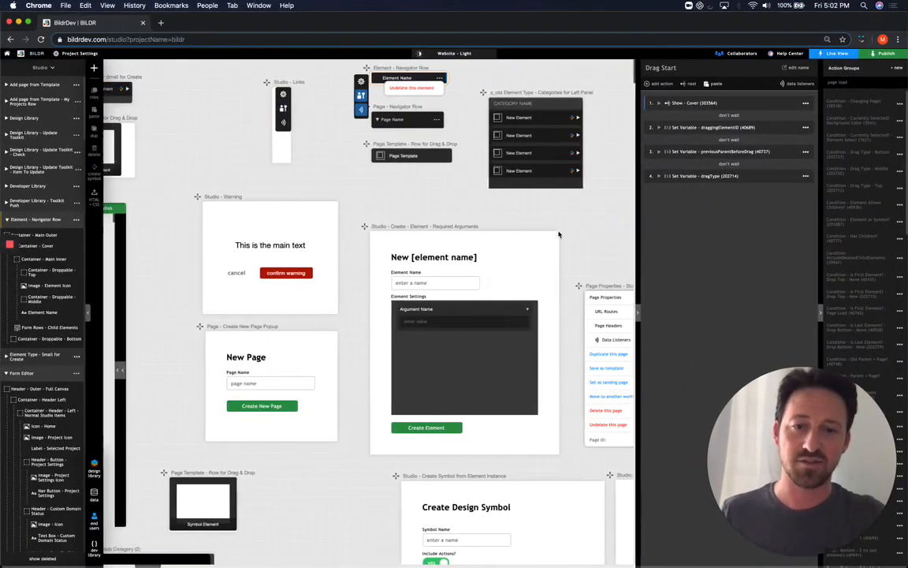
scroll(560, 234, "left", 10)
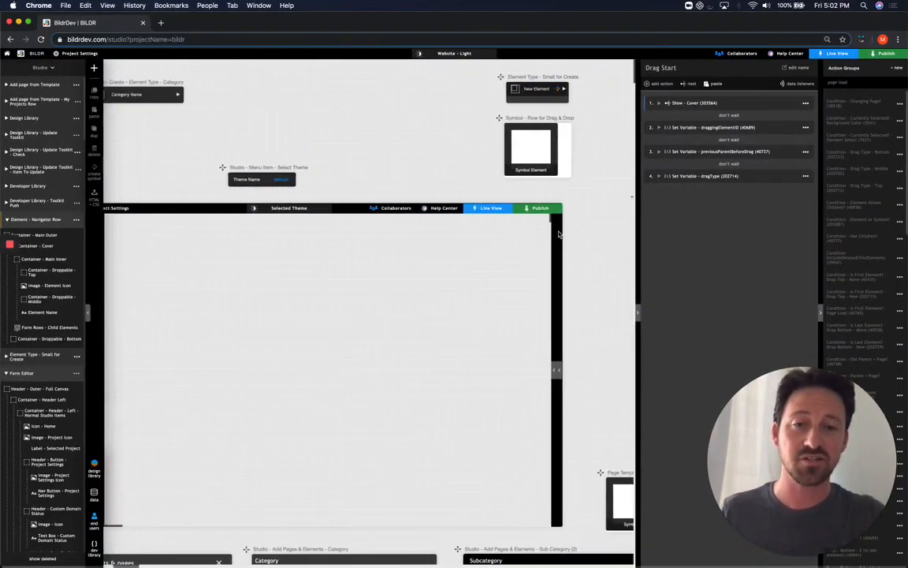
scroll(563, 155, "left", 1)
left_click(563, 155)
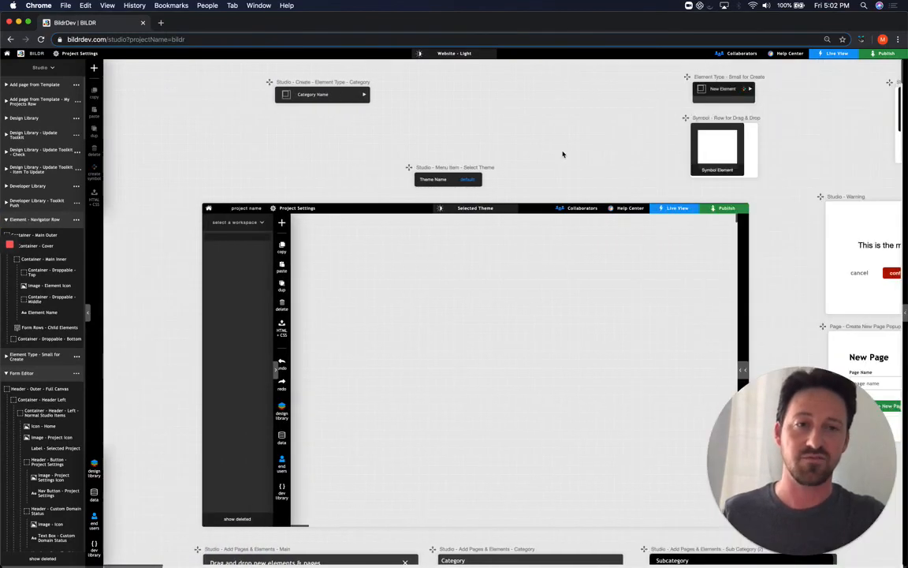